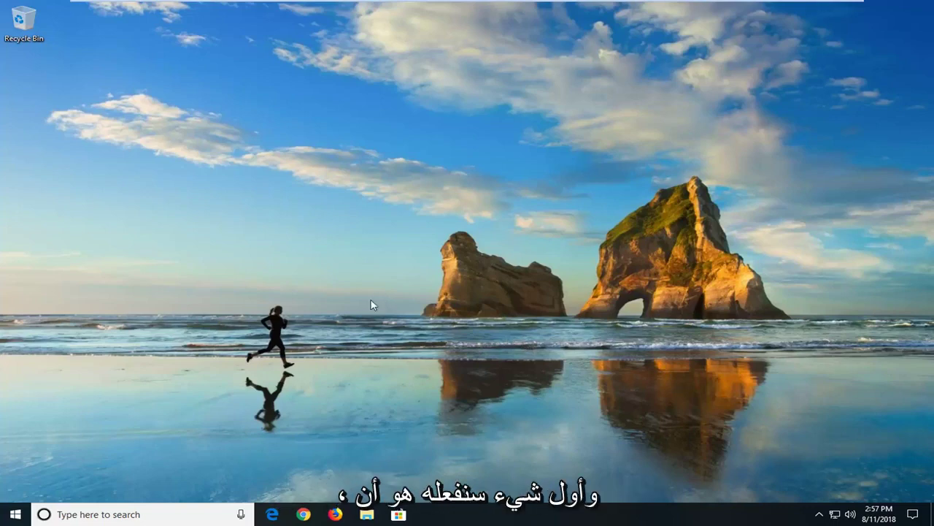
- Search Windows for "troubleshoot" and open the Troubleshoot system settings
{"action": "left_click", "coordinate": [16, 514]}
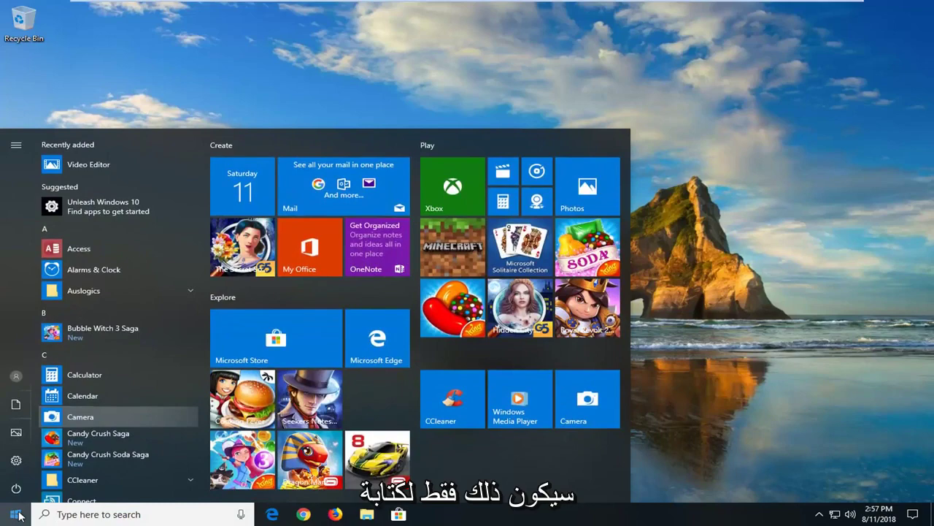
{"action": "type", "text": "troubleshoot"}
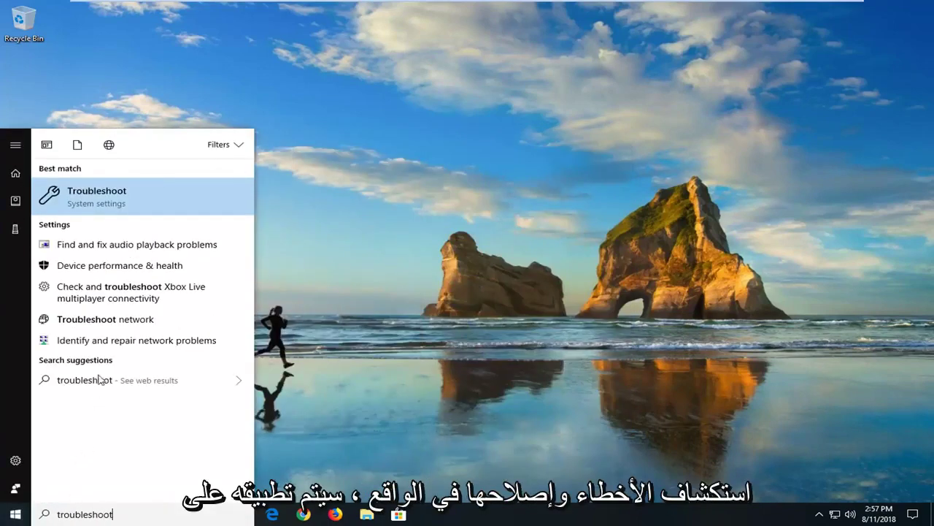
{"action": "left_click", "coordinate": [106, 200]}
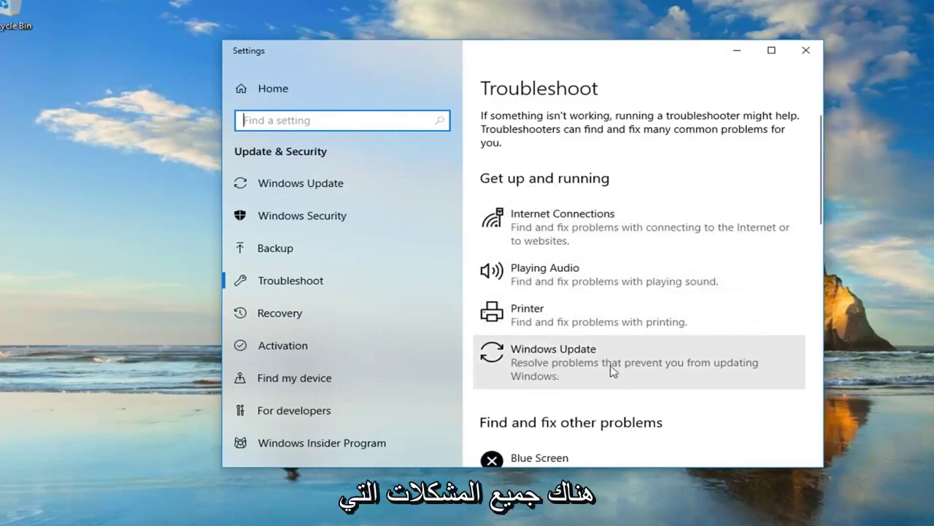
- Run the Windows Update troubleshooter through to completion, close it and exit Settings
{"action": "left_click", "coordinate": [690, 369]}
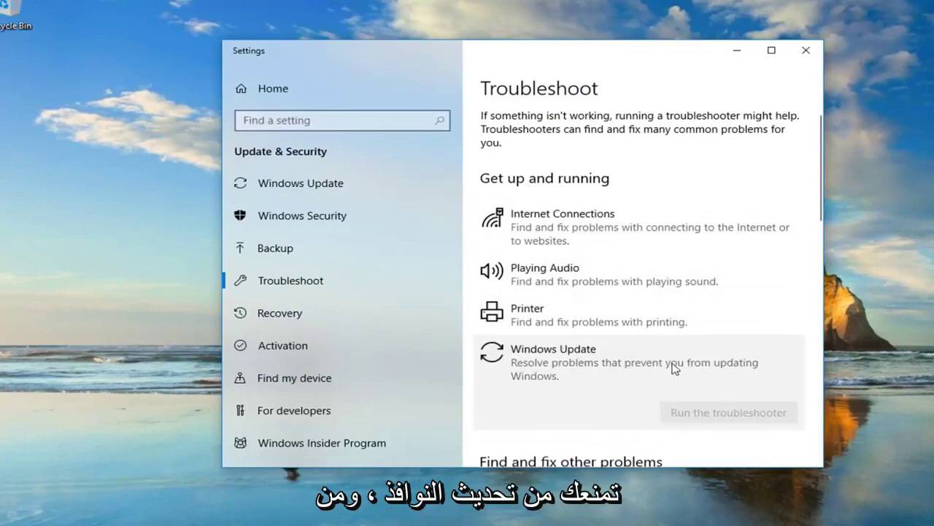
{"action": "left_click", "coordinate": [684, 413]}
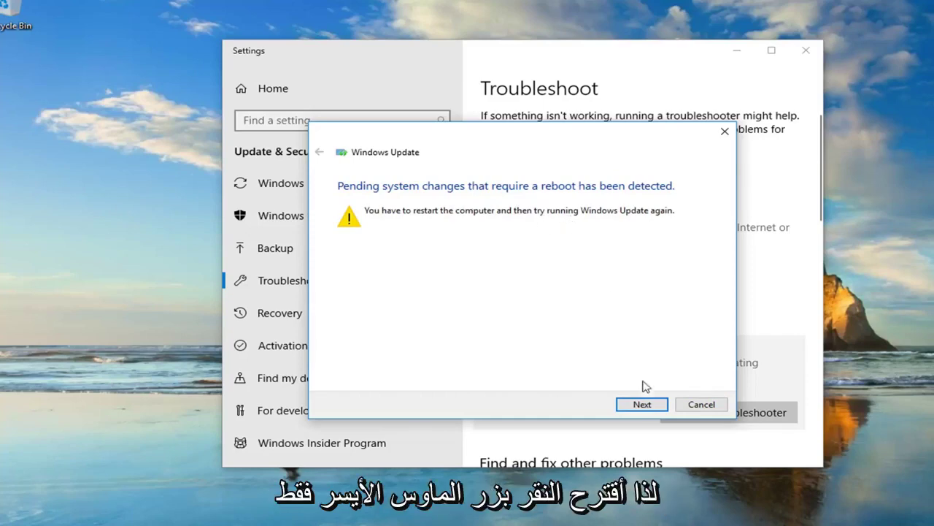
{"action": "left_click", "coordinate": [642, 405]}
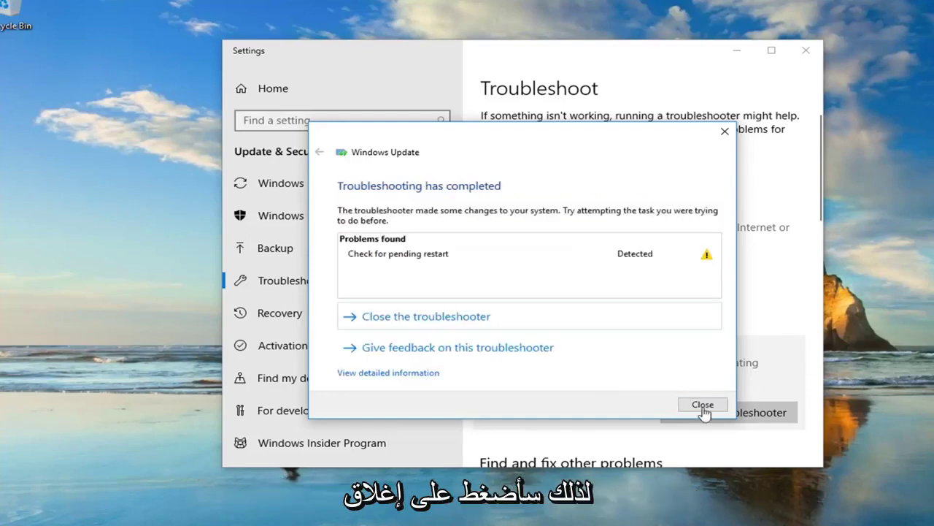
{"action": "left_click", "coordinate": [702, 405]}
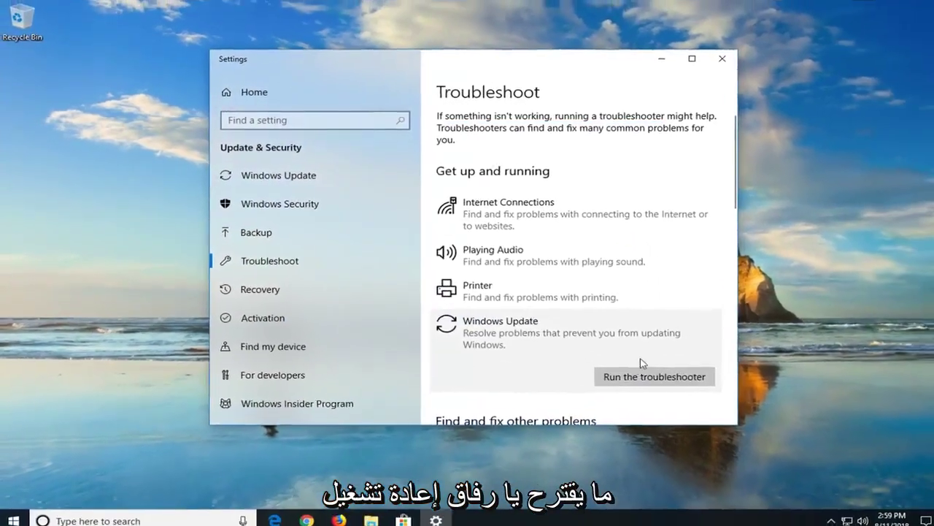
{"action": "left_click", "coordinate": [711, 61]}
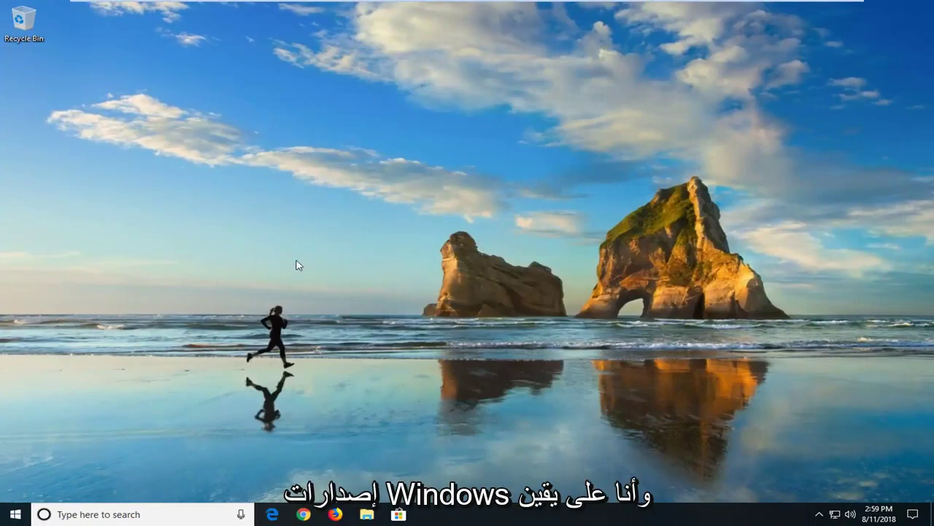
- Search Windows for "file explorer" and open File Explorer
{"action": "left_click", "coordinate": [16, 516]}
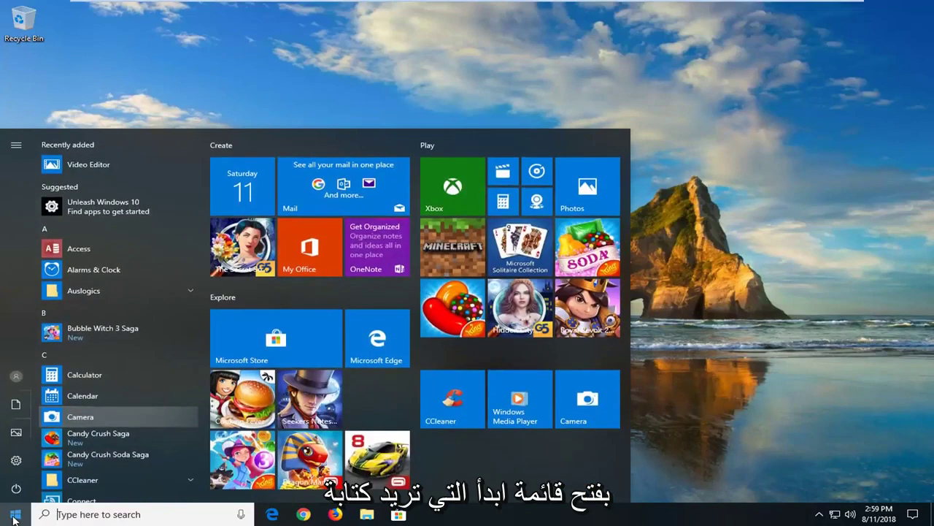
{"action": "type", "text": "f"}
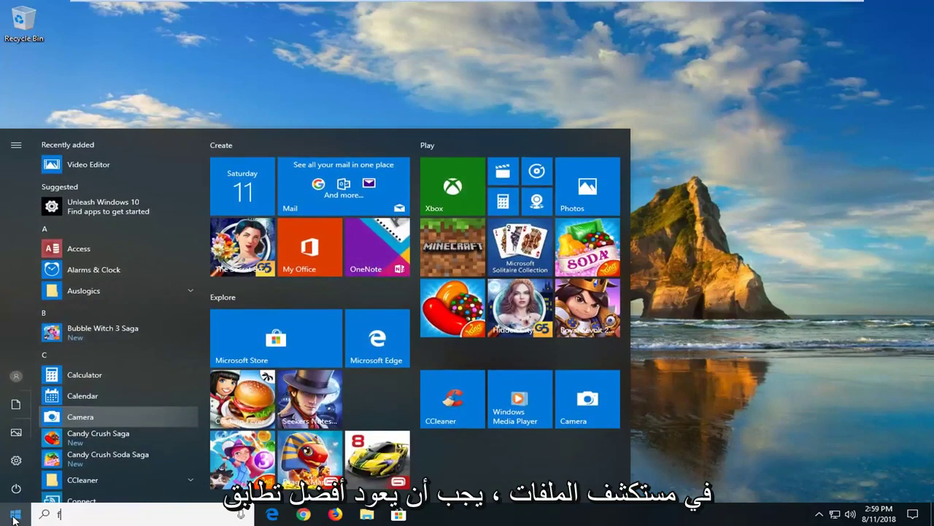
{"action": "type", "text": "ile exporer"}
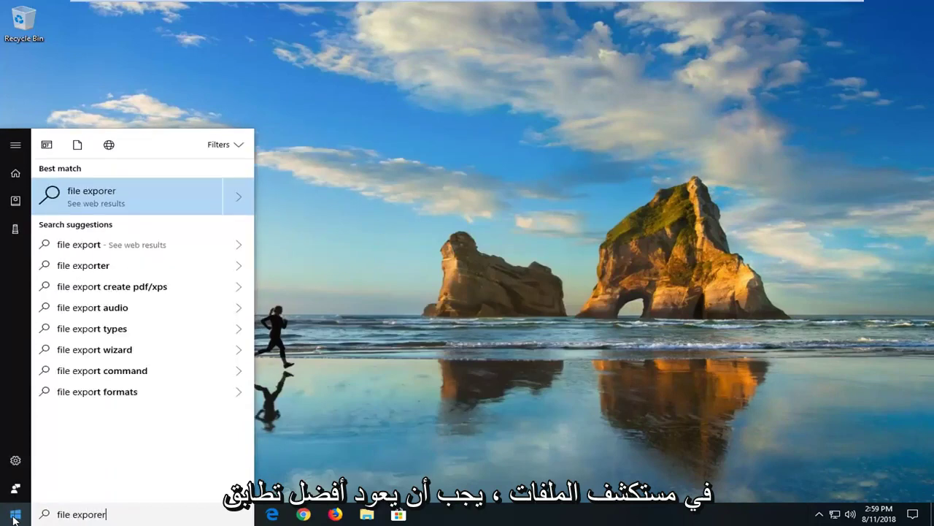
{"action": "key", "text": "BackSpace"}
{"action": "key", "text": "BackSpace"}
{"action": "key", "text": "BackSpace"}
{"action": "key", "text": "BackSpace"}
{"action": "type", "text": "l"}
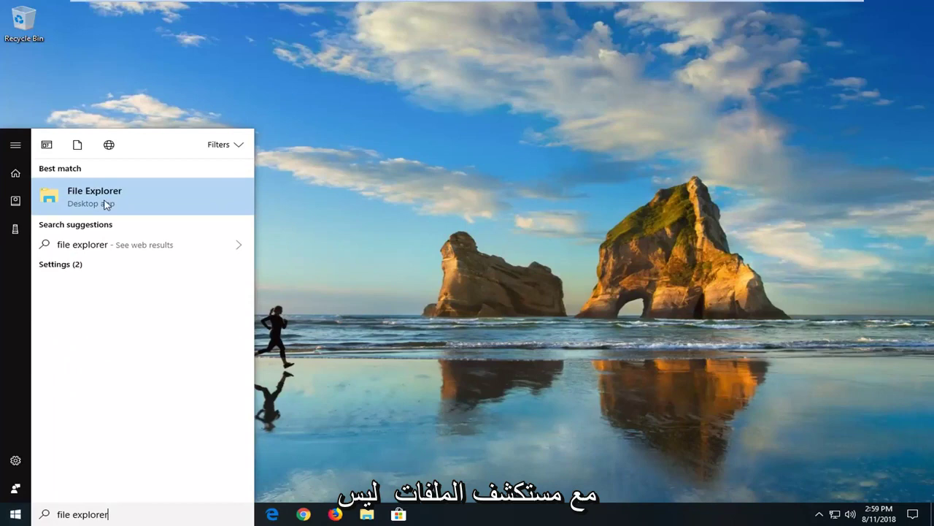
{"action": "left_click", "coordinate": [146, 204]}
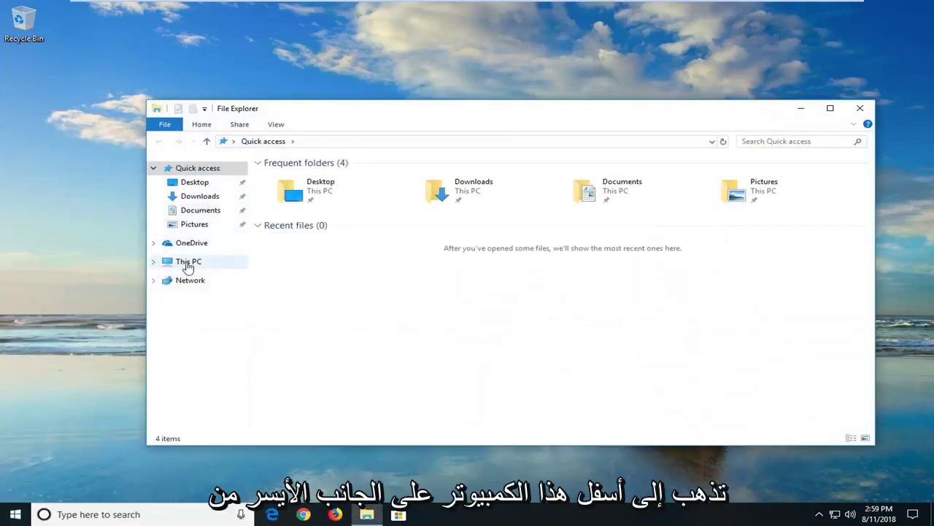
- Open the SoftwareDistribution folder inside the Windows folder on Local Disk (C:)
{"action": "left_click", "coordinate": [182, 266]}
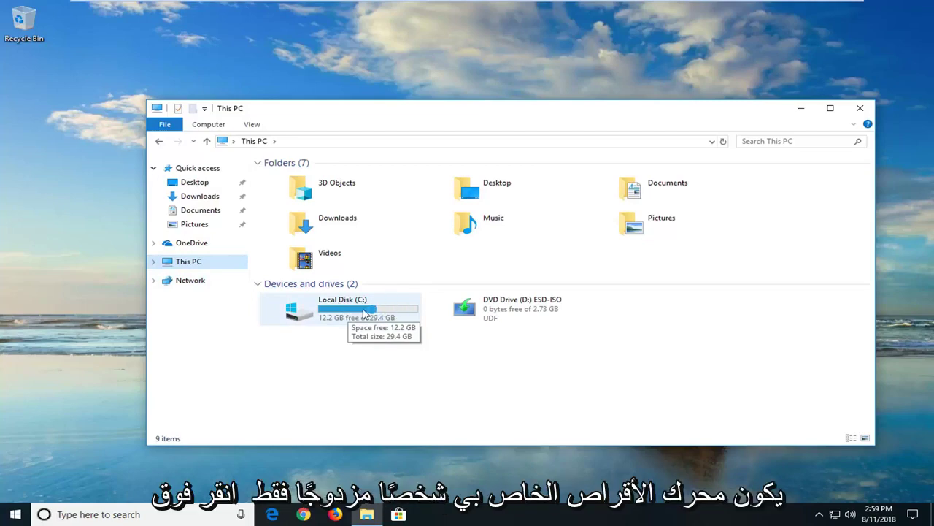
{"action": "left_click", "coordinate": [364, 317]}
{"action": "double_click", "coordinate": [365, 316]}
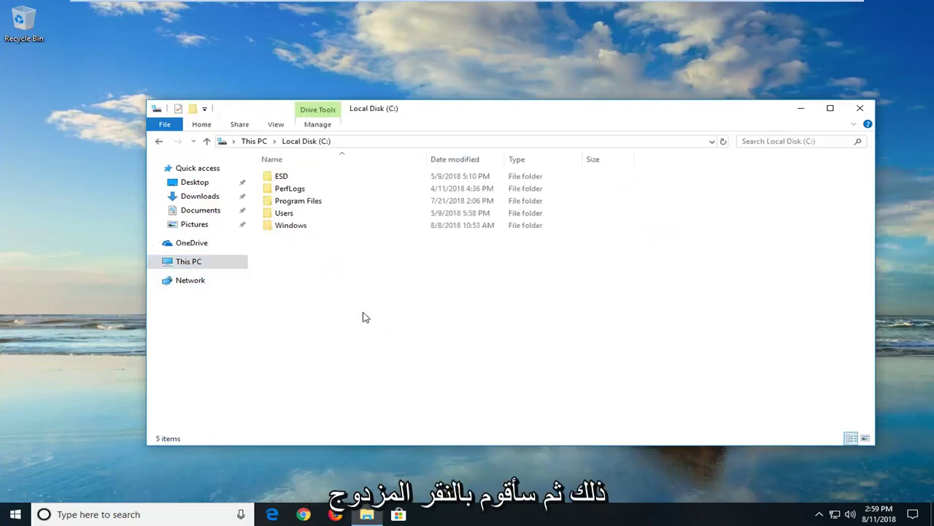
{"action": "double_click", "coordinate": [293, 227]}
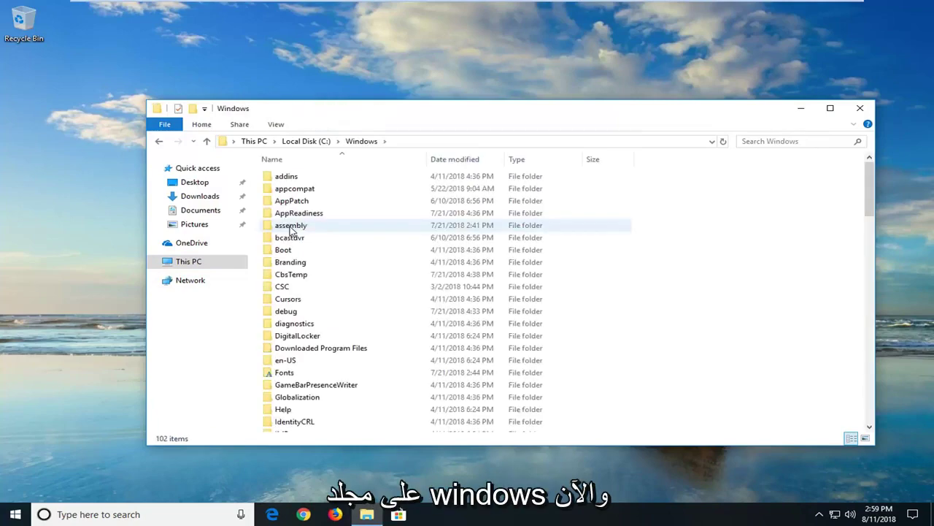
{"action": "scroll", "coordinate": [291, 231], "scroll_direction": "down", "scroll_amount": 14}
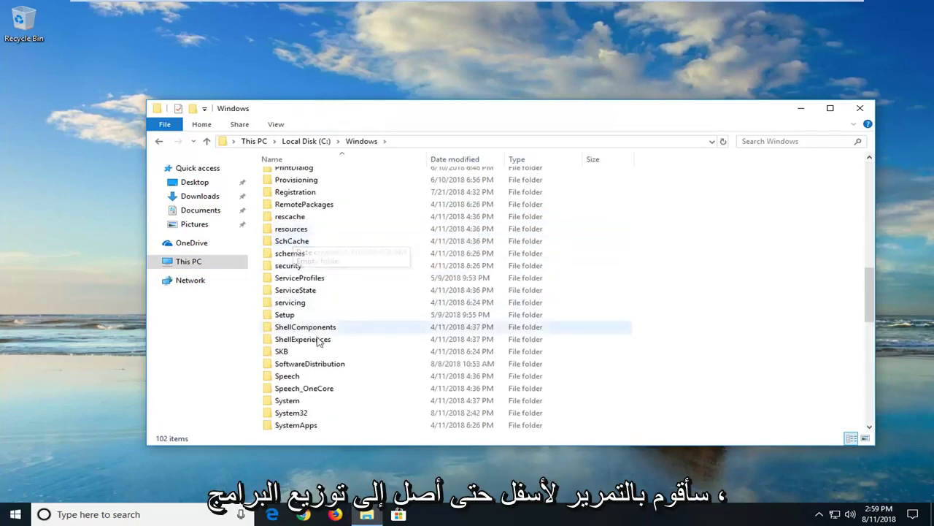
{"action": "double_click", "coordinate": [316, 365]}
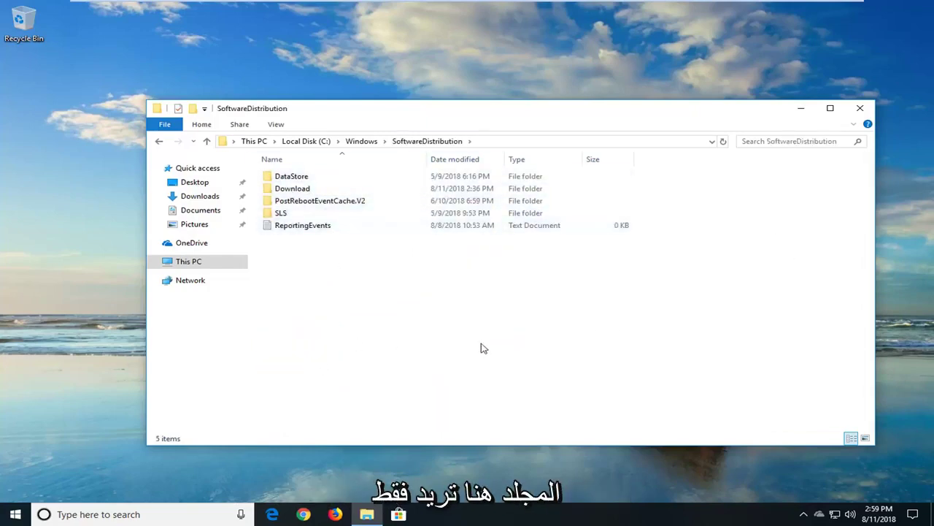
- Delete all contents of the SoftwareDistribution folder, skipping the ReportingEvents file and DataStore folder that are in use
{"action": "left_click_drag", "start_coordinate": [482, 348], "coordinate": [310, 168]}
{"action": "right_click", "coordinate": [337, 190]}
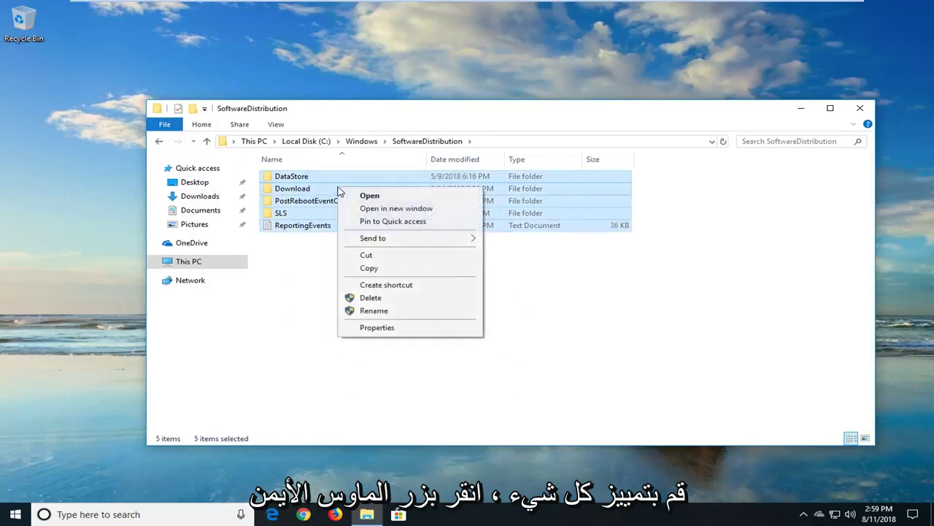
{"action": "left_click", "coordinate": [376, 297]}
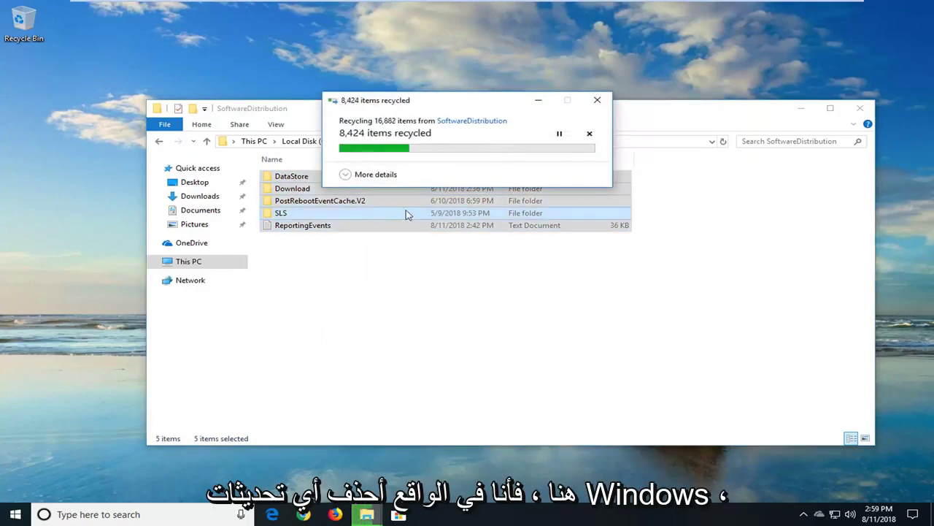
{"action": "left_click_drag", "start_coordinate": [417, 110], "coordinate": [421, 215]}
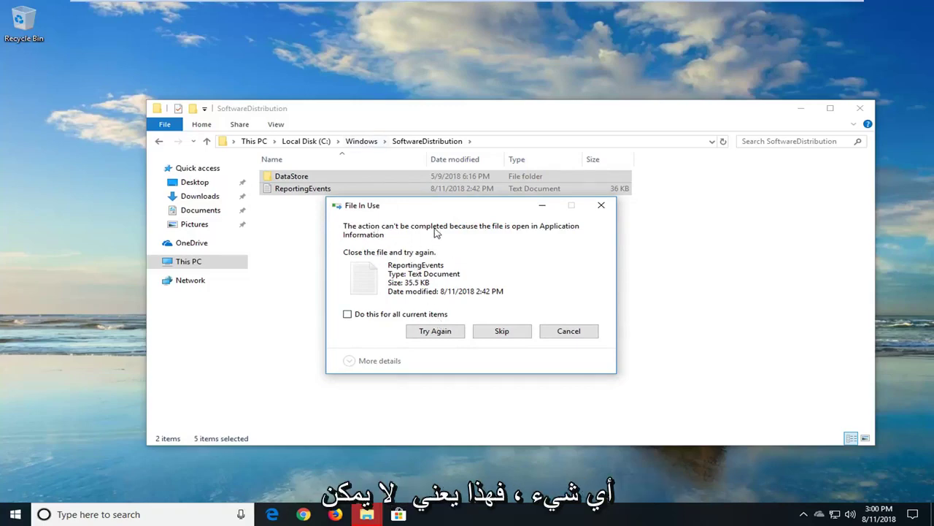
{"action": "left_click", "coordinate": [503, 330]}
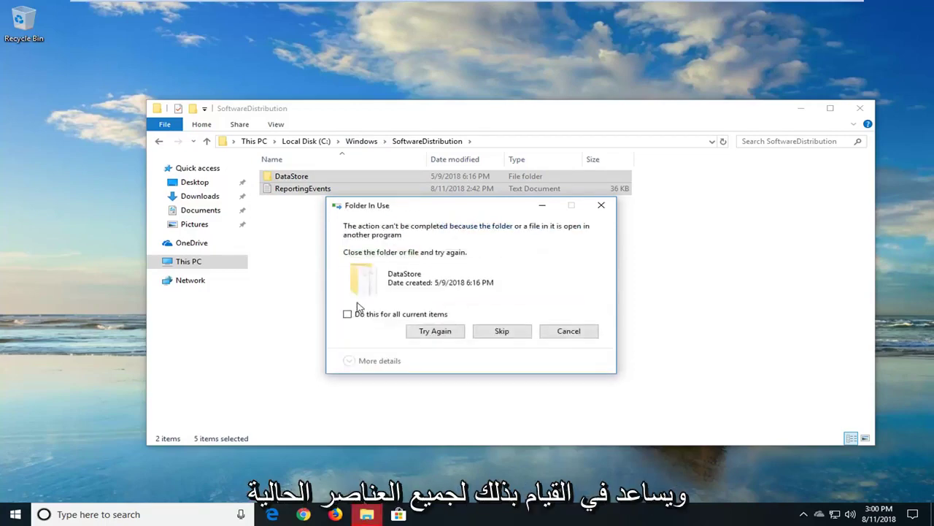
{"action": "left_click", "coordinate": [511, 334]}
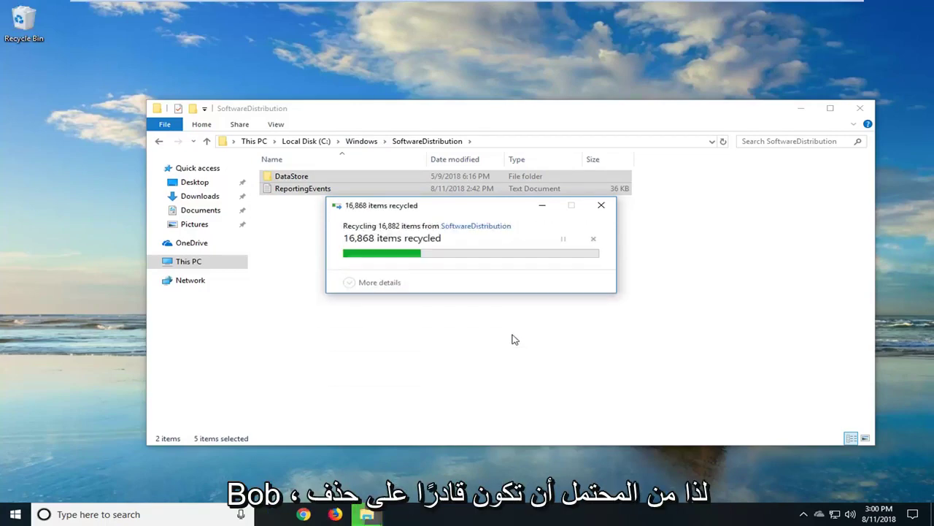
- Look inside the DataStore folder, return to SoftwareDistribution and close File Explorer
{"action": "double_click", "coordinate": [311, 178]}
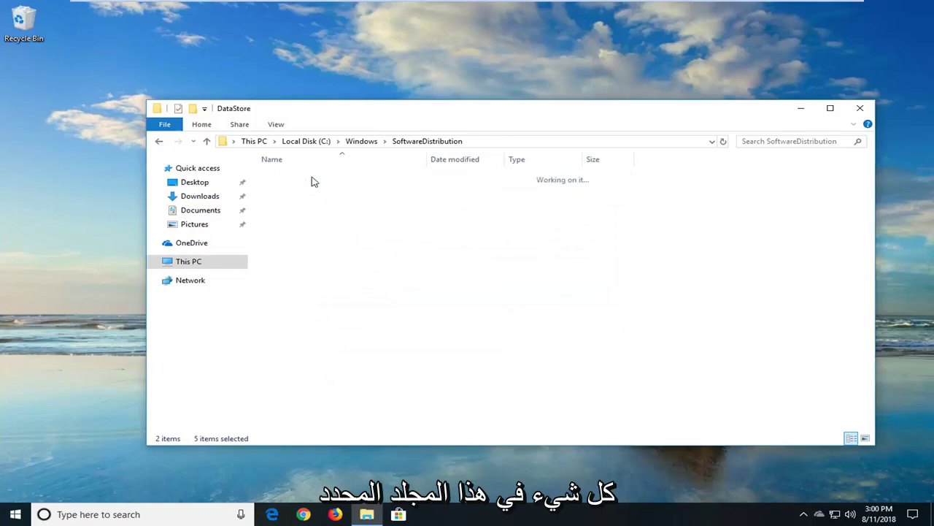
{"action": "left_click", "coordinate": [160, 141]}
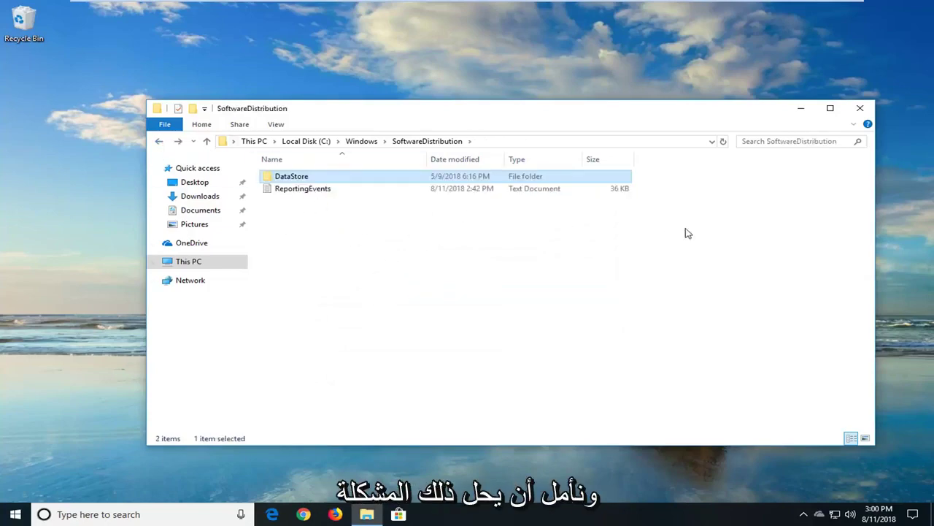
{"action": "left_click", "coordinate": [859, 108]}
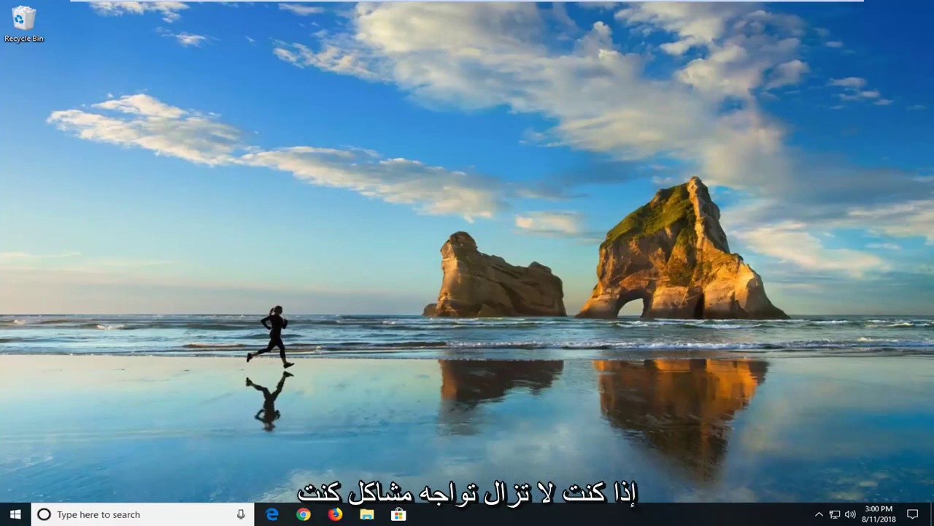
- Search Windows for "services" and open the Services desktop app
{"action": "left_click", "coordinate": [15, 514]}
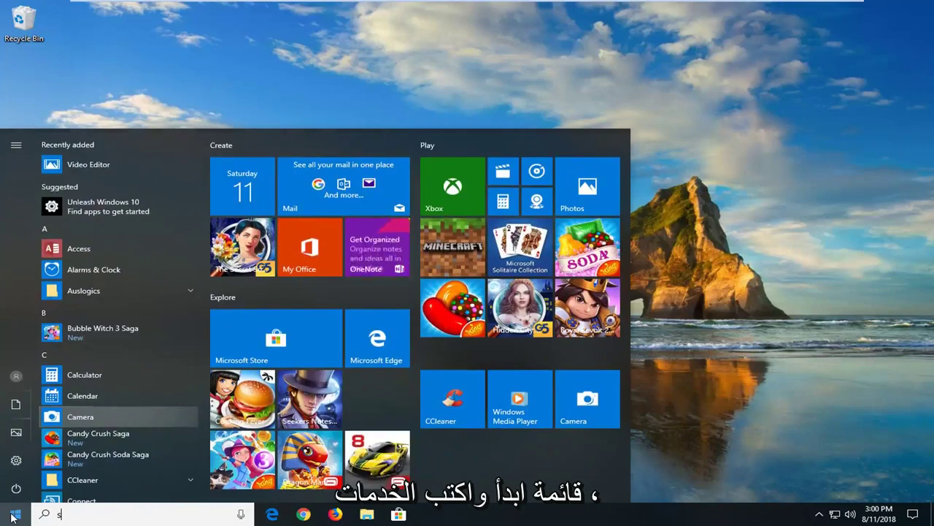
{"action": "type", "text": "services"}
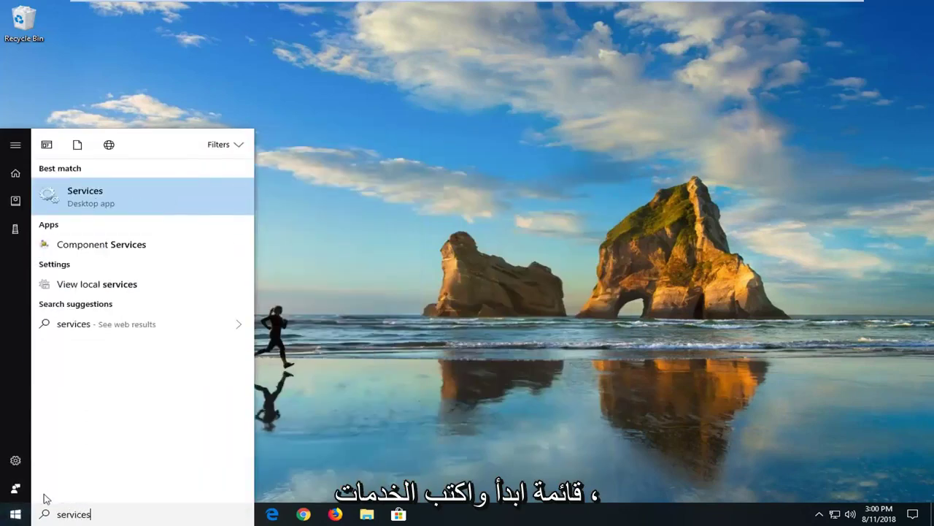
{"action": "left_click", "coordinate": [101, 201]}
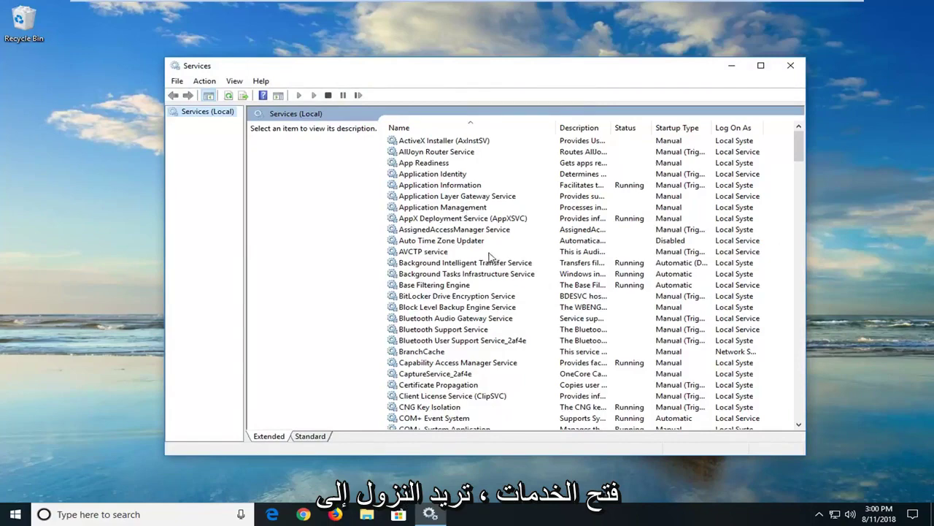
- Set the Background Intelligent Transfer Service startup type to Automatic (Delayed Start) and accept its properties
{"action": "left_click", "coordinate": [433, 265]}
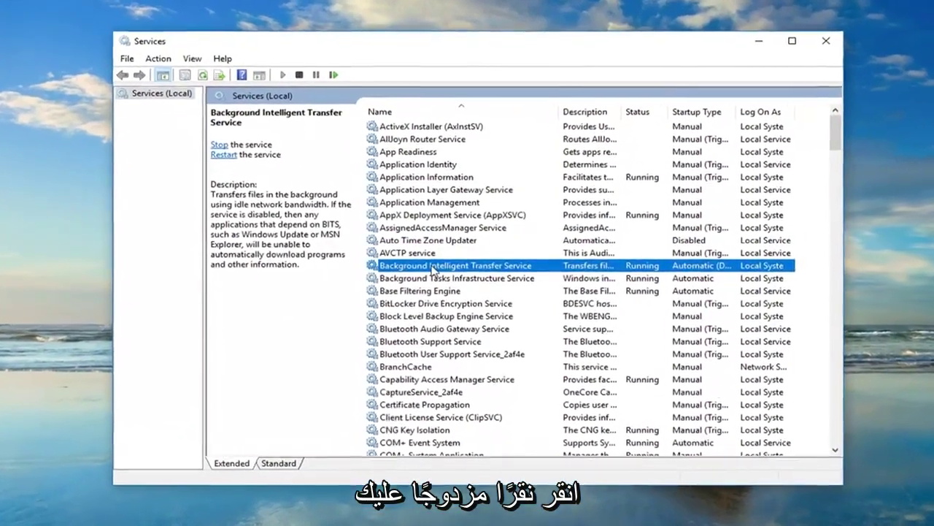
{"action": "double_click", "coordinate": [438, 265]}
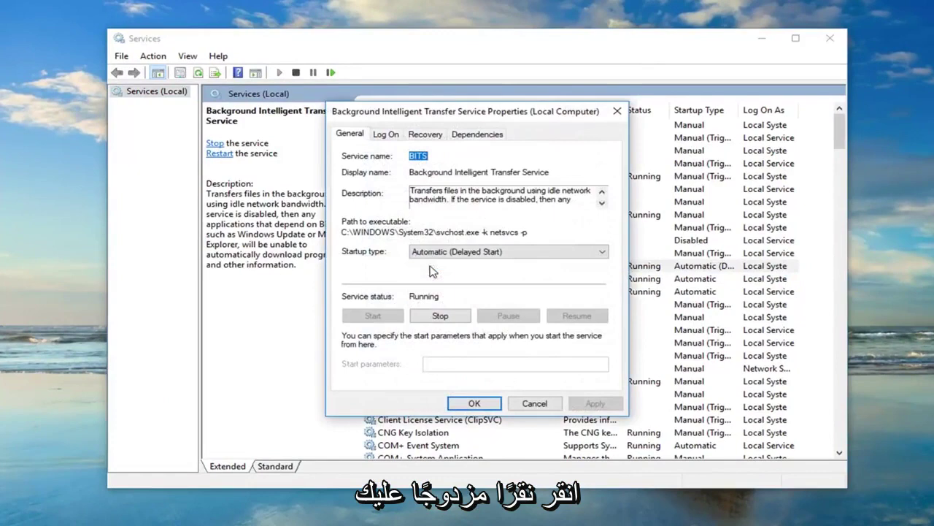
{"action": "left_click", "coordinate": [455, 253]}
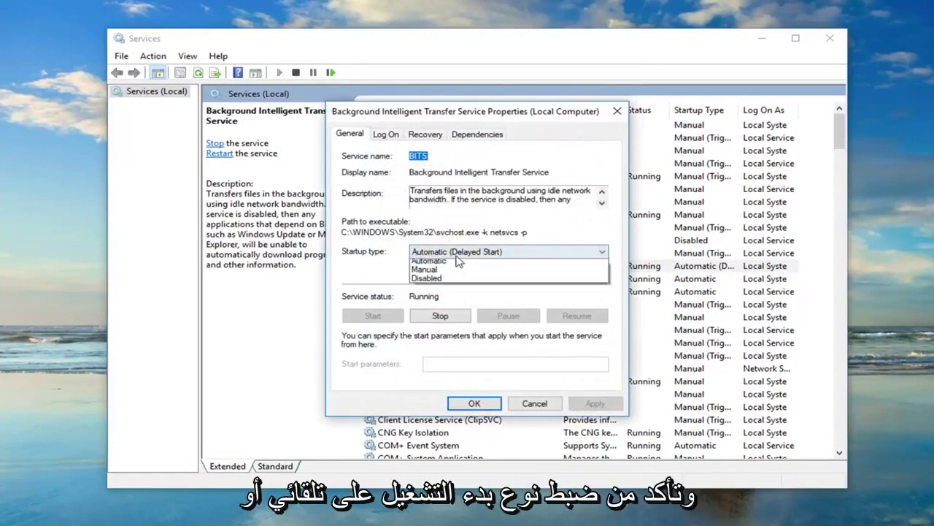
{"action": "left_click", "coordinate": [434, 254]}
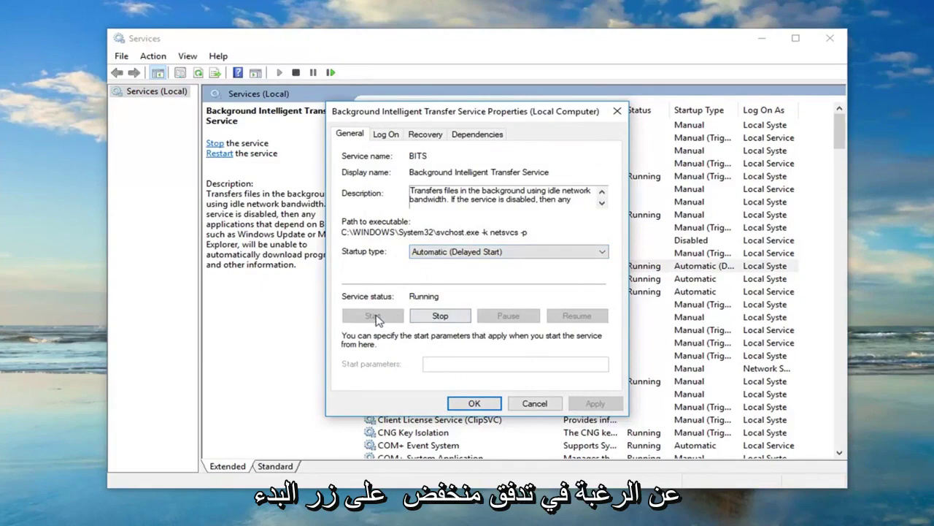
{"action": "left_click", "coordinate": [474, 403]}
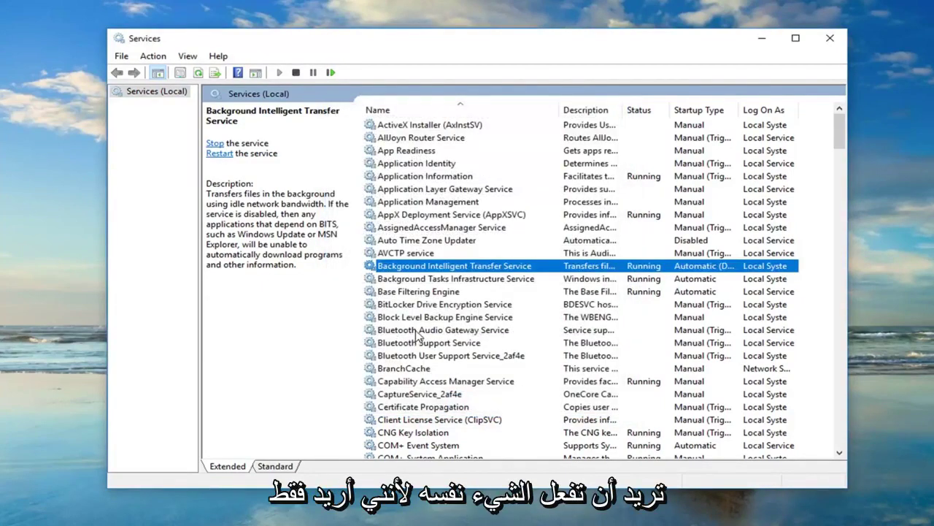
- Check the startup type in the Cryptographic Services properties and close them without changes
{"action": "left_click", "coordinate": [420, 381]}
{"action": "scroll", "coordinate": [412, 391], "scroll_direction": "down", "scroll_amount": 2}
{"action": "scroll", "coordinate": [410, 398], "scroll_direction": "down", "scroll_amount": 2}
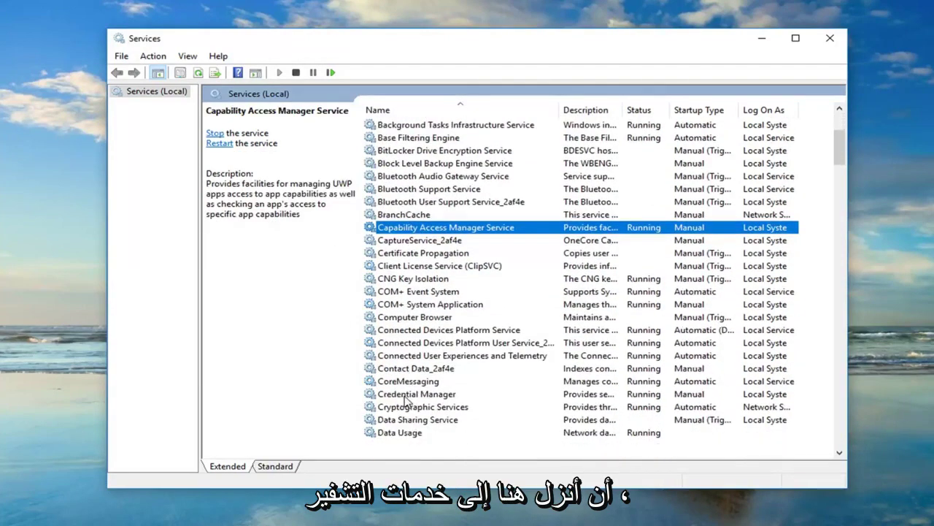
{"action": "left_click", "coordinate": [415, 407]}
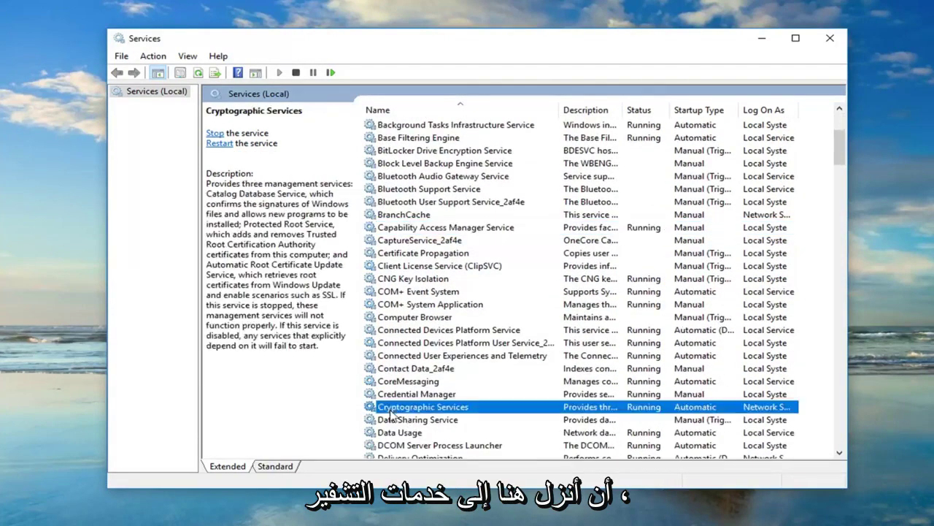
{"action": "double_click", "coordinate": [448, 407]}
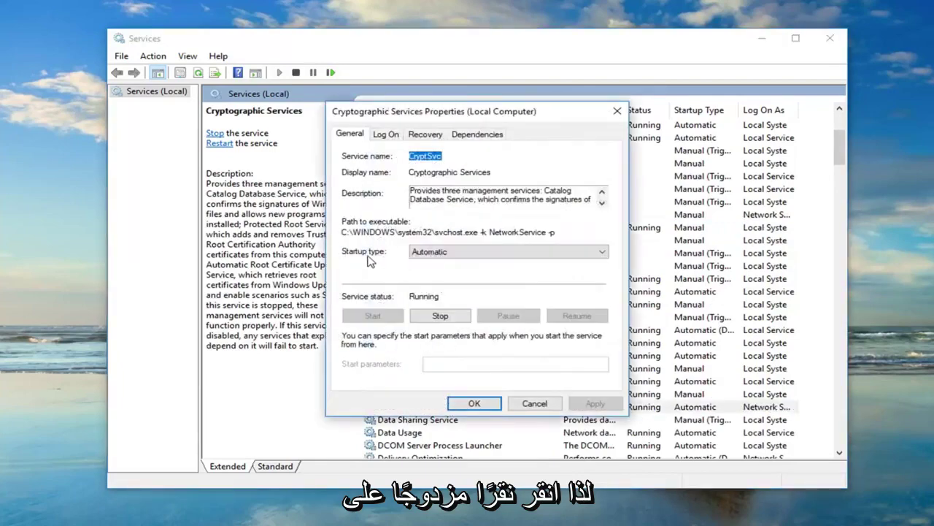
{"action": "left_click", "coordinate": [534, 404]}
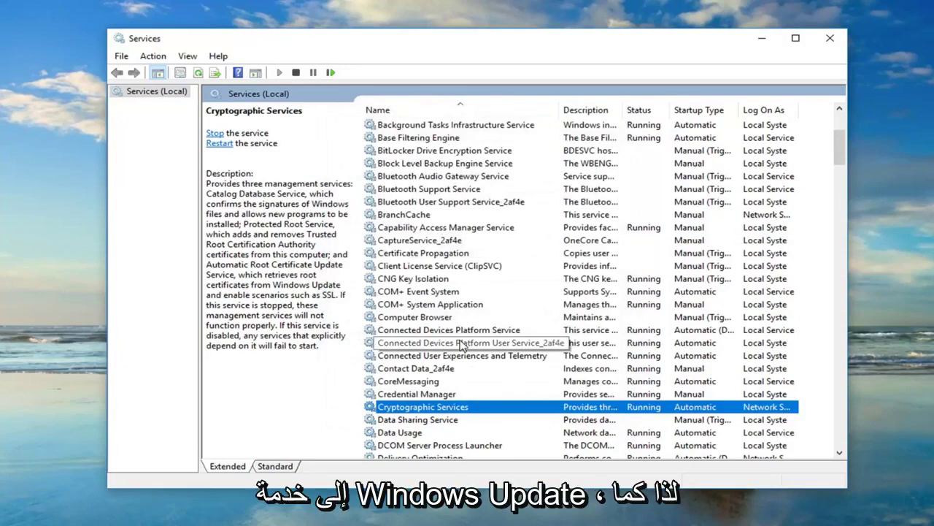
- Open the properties of the Windows Update service and set its startup type to Automatic
{"action": "scroll", "coordinate": [461, 346], "scroll_direction": "down", "scroll_amount": 20}
{"action": "scroll", "coordinate": [449, 335], "scroll_direction": "down", "scroll_amount": 15}
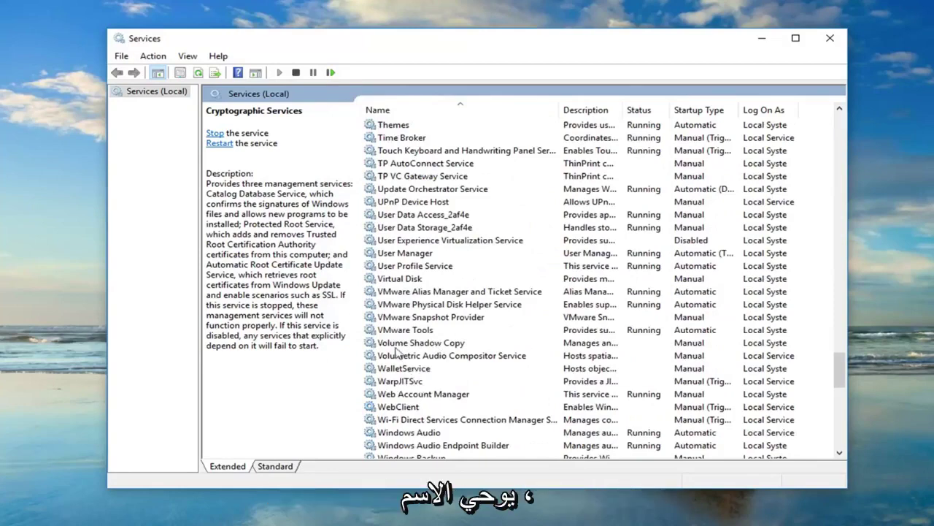
{"action": "scroll", "coordinate": [404, 316], "scroll_direction": "down", "scroll_amount": 1}
{"action": "scroll", "coordinate": [401, 328], "scroll_direction": "down", "scroll_amount": 7}
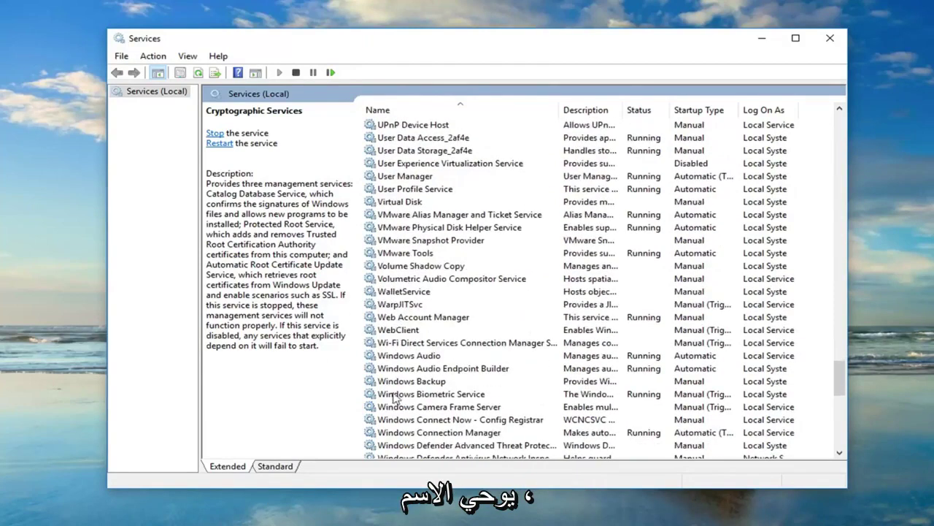
{"action": "scroll", "coordinate": [398, 413], "scroll_direction": "down", "scroll_amount": 3}
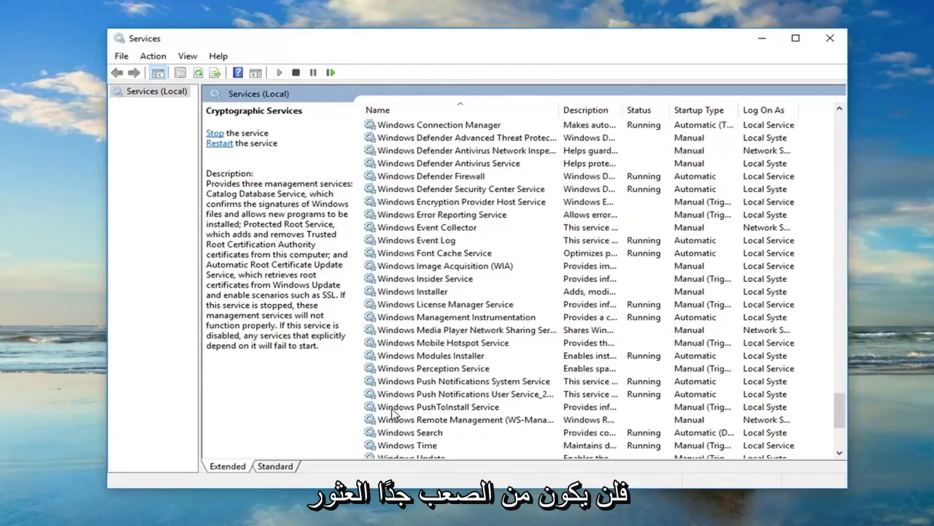
{"action": "left_click", "coordinate": [406, 421]}
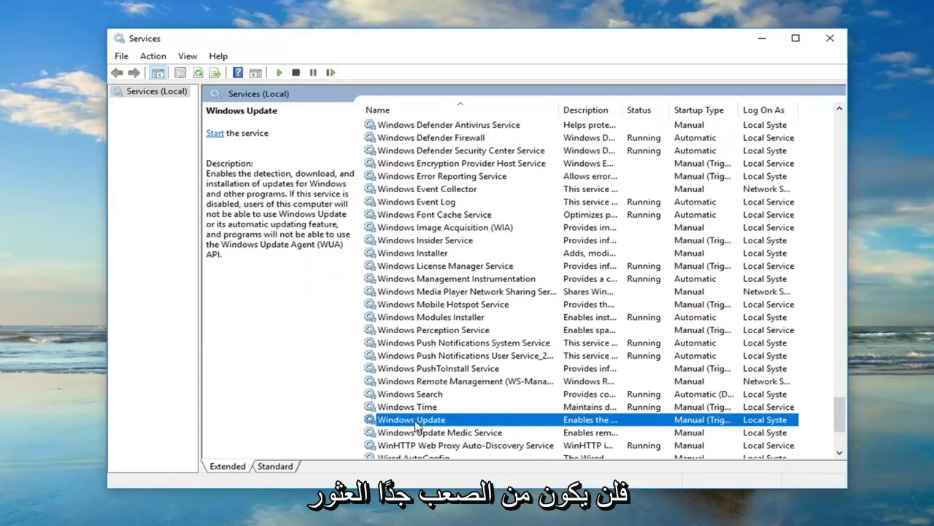
{"action": "double_click", "coordinate": [417, 425]}
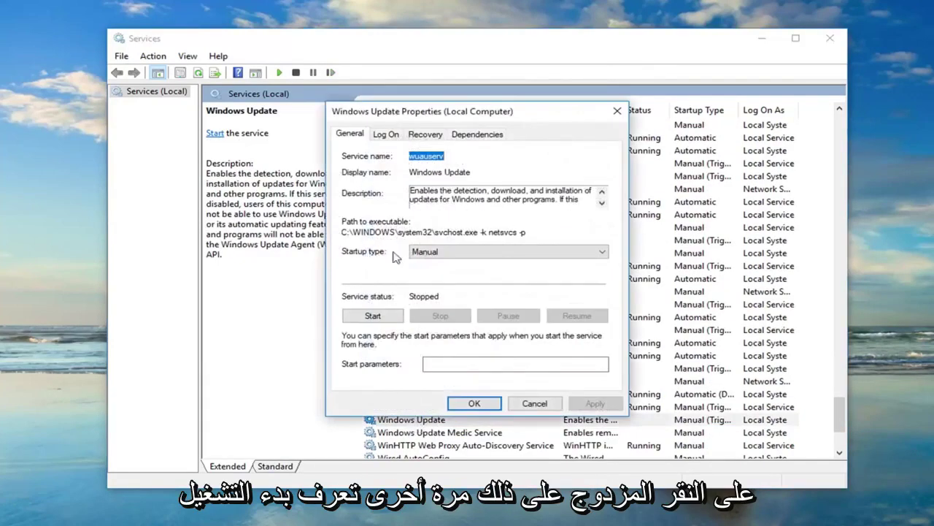
{"action": "left_click", "coordinate": [453, 252]}
{"action": "left_click", "coordinate": [445, 273]}
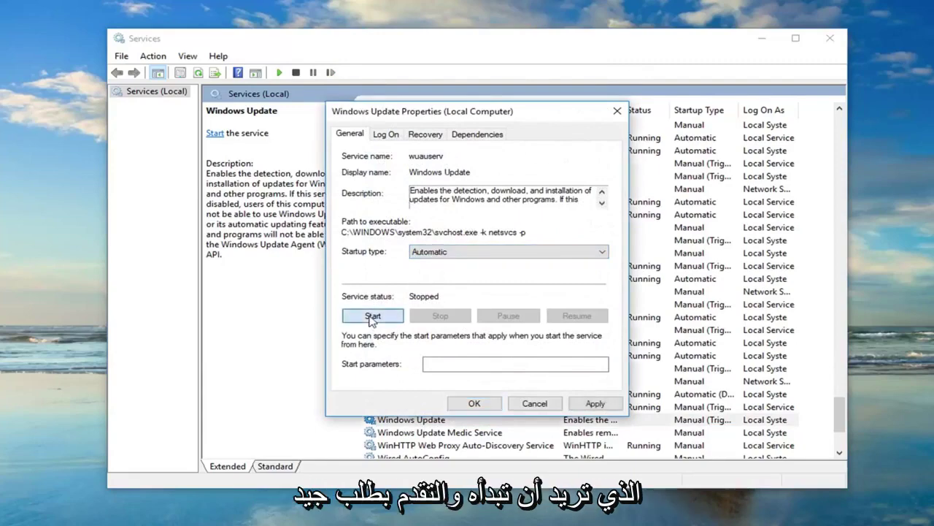
- Start the Windows Update service, apply the changed settings and accept its properties
{"action": "left_click", "coordinate": [372, 317]}
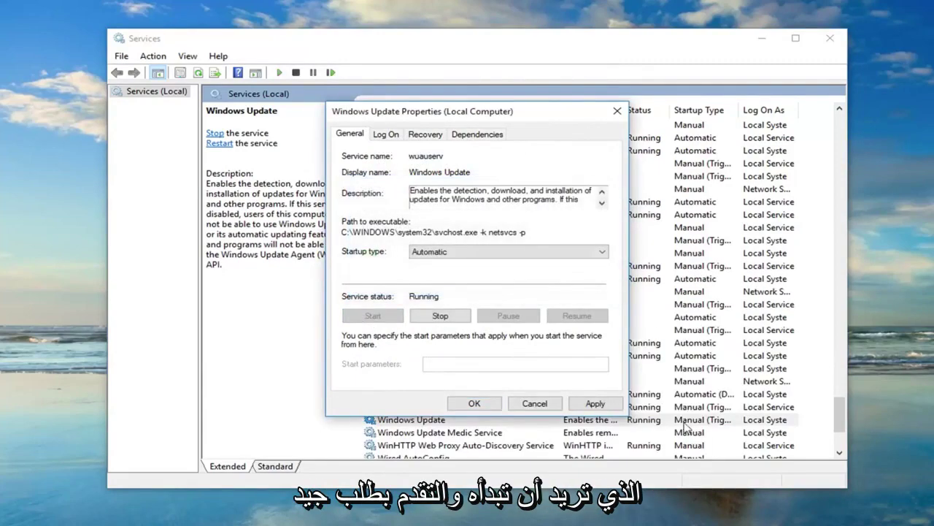
{"action": "left_click", "coordinate": [595, 403]}
{"action": "left_click", "coordinate": [474, 403]}
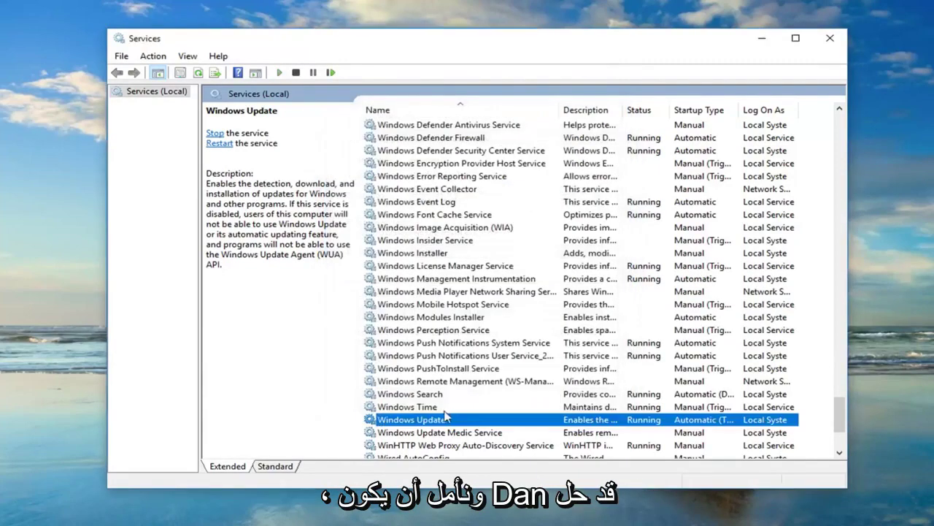